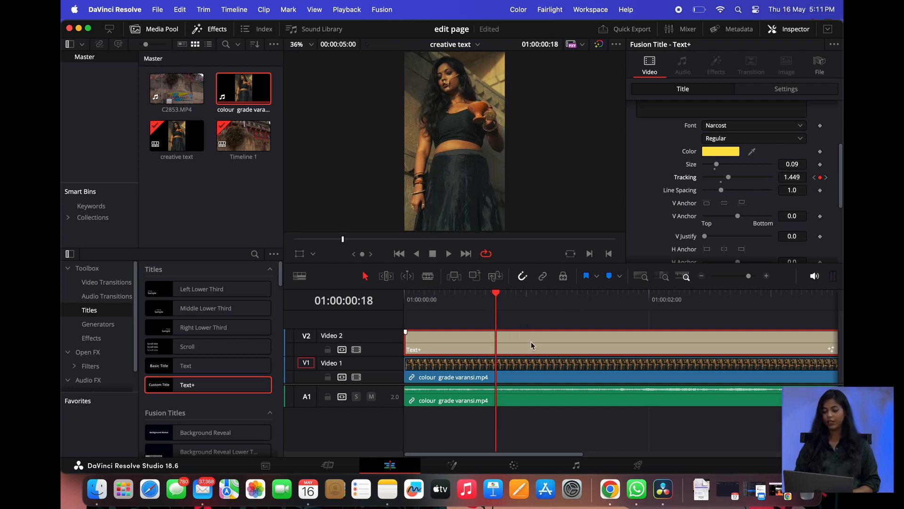
Keyframe the title's Write On end at 1.0 at 01:00:00:18 and play the animation from the start
{"action": "scroll", "coordinate": [726, 206], "scroll_direction": "down", "scroll_amount": 6}
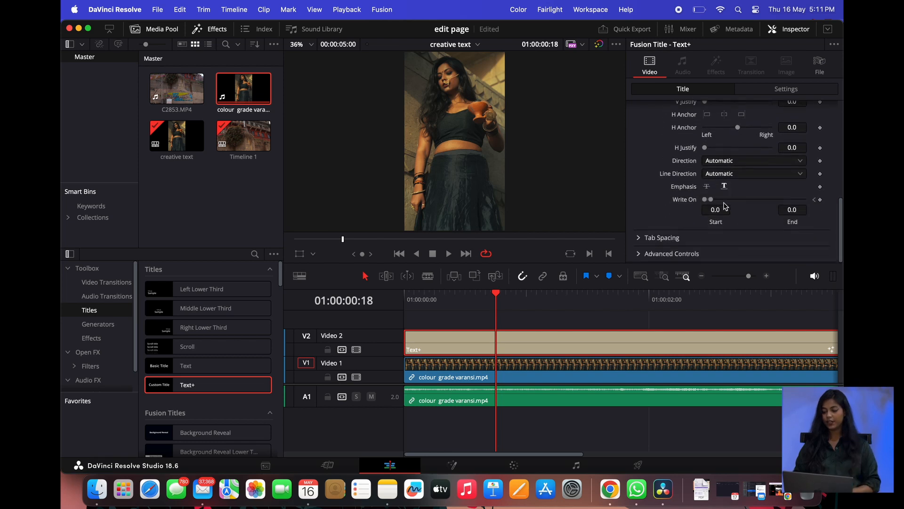
{"action": "left_click_drag", "start_coordinate": [711, 200], "coordinate": [813, 201]}
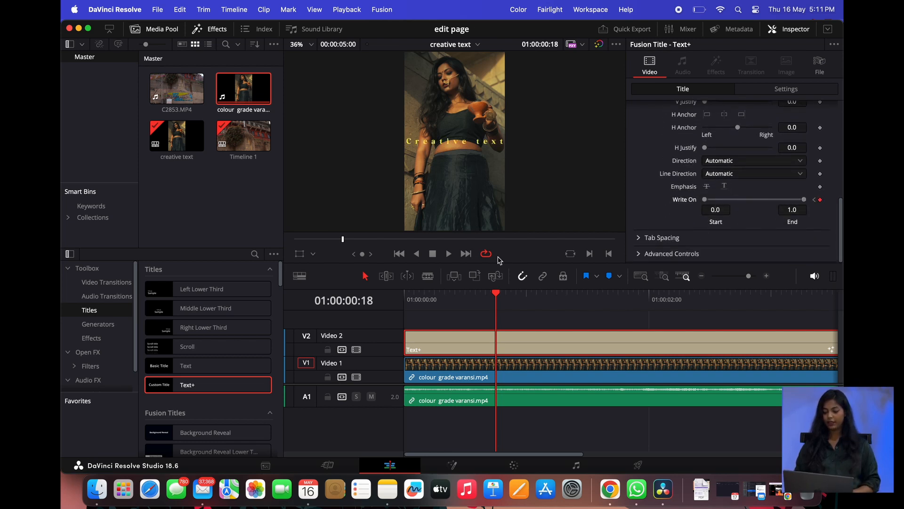
{"action": "left_click_drag", "start_coordinate": [437, 305], "coordinate": [409, 305]}
{"action": "key", "text": "space"}
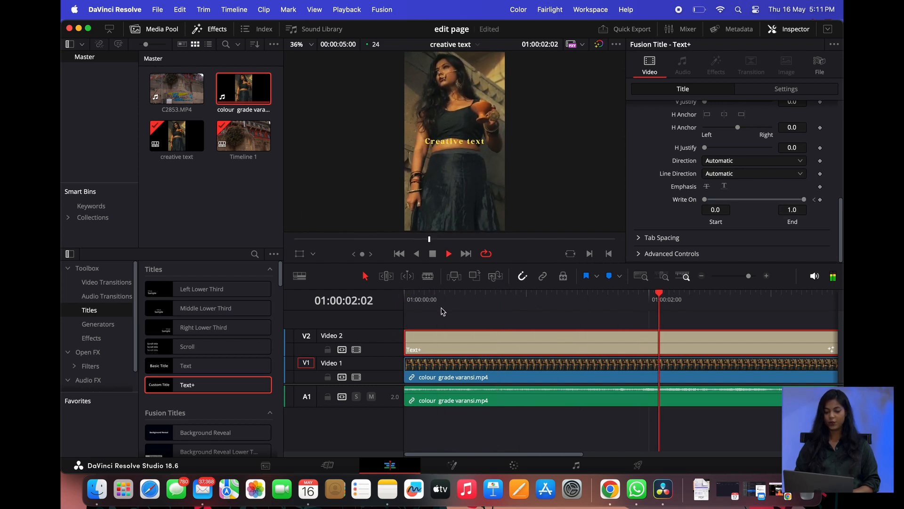
{"action": "left_click_drag", "start_coordinate": [440, 309], "coordinate": [405, 309]}
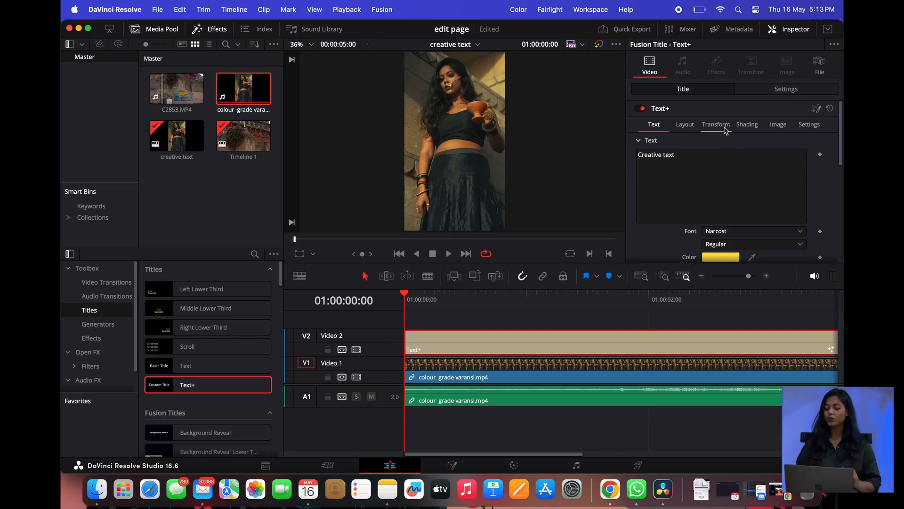
Open the title's shading settings and check the first element's fill by disabling and re-enabling it
{"action": "left_click", "coordinate": [750, 125]}
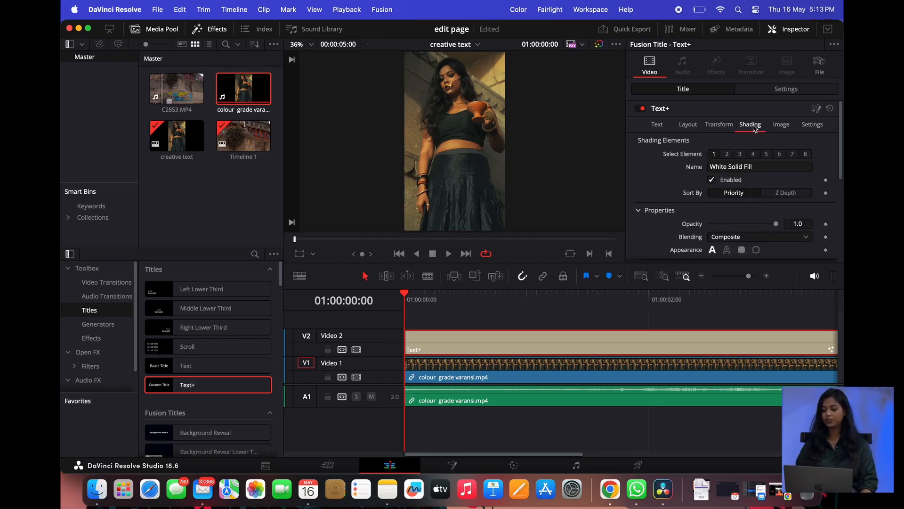
{"action": "left_click", "coordinate": [711, 179]}
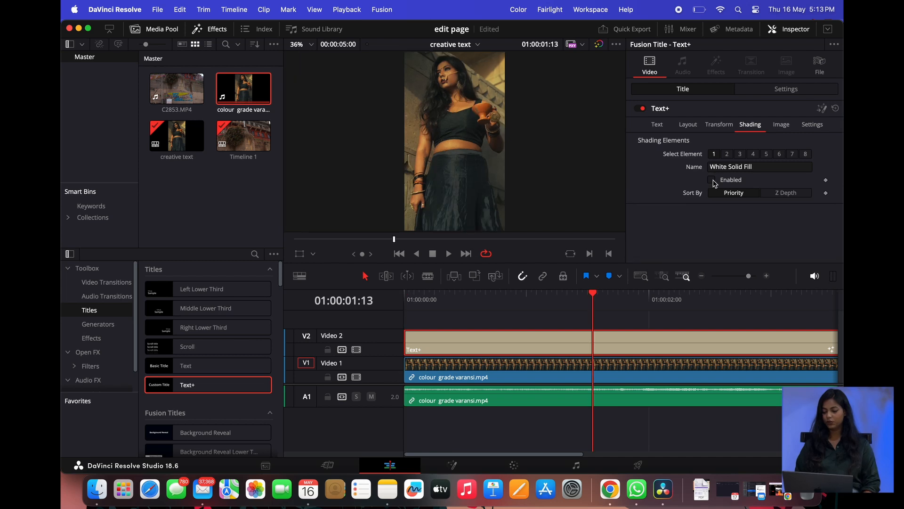
{"action": "left_click", "coordinate": [712, 179]}
Change the first shading element's appearance from filled text to text outline and inspect the lettering up close
{"action": "scroll", "coordinate": [725, 186], "scroll_direction": "down", "scroll_amount": 3}
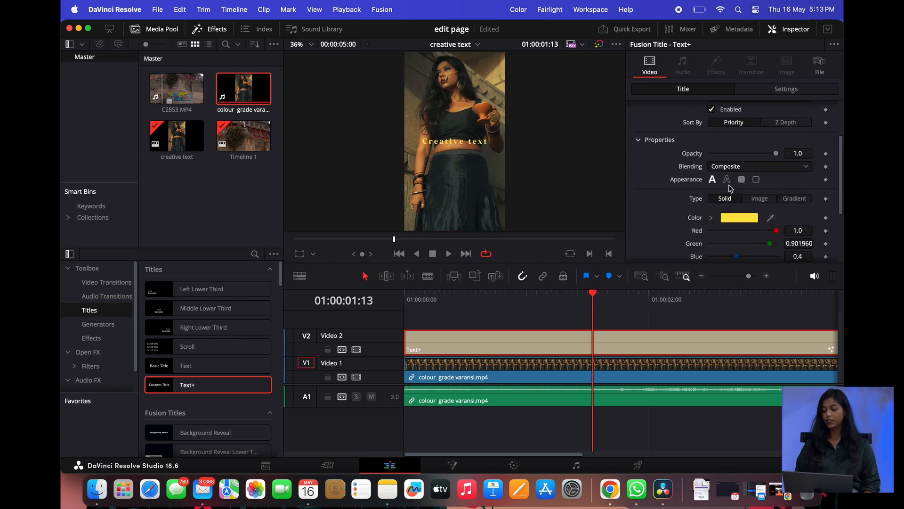
{"action": "scroll", "coordinate": [729, 188], "scroll_direction": "up", "scroll_amount": 3}
{"action": "scroll", "coordinate": [730, 187], "scroll_direction": "down", "scroll_amount": 2}
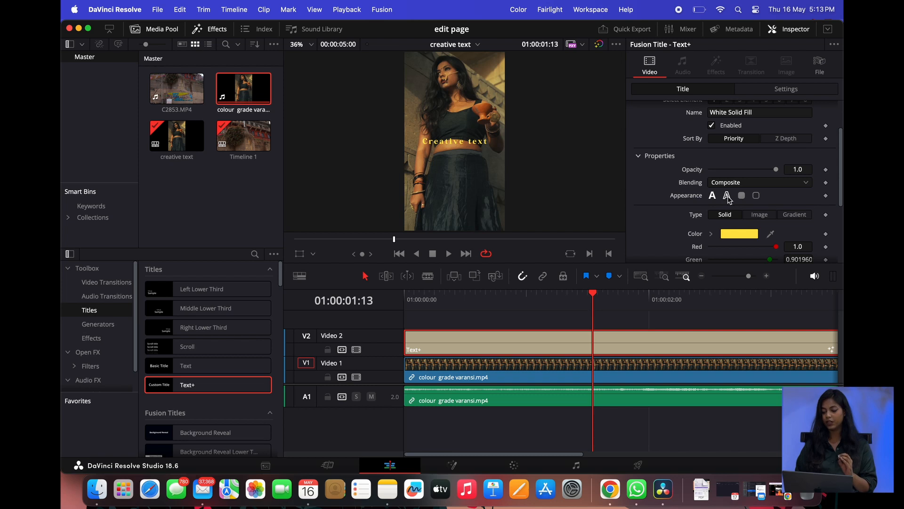
{"action": "left_click", "coordinate": [727, 196]}
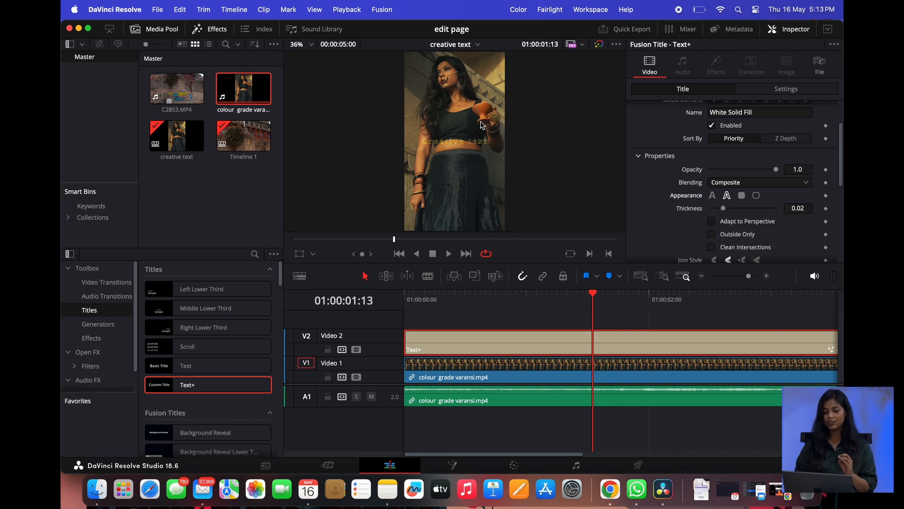
{"action": "scroll", "coordinate": [463, 156], "scroll_direction": "up", "scroll_amount": 5}
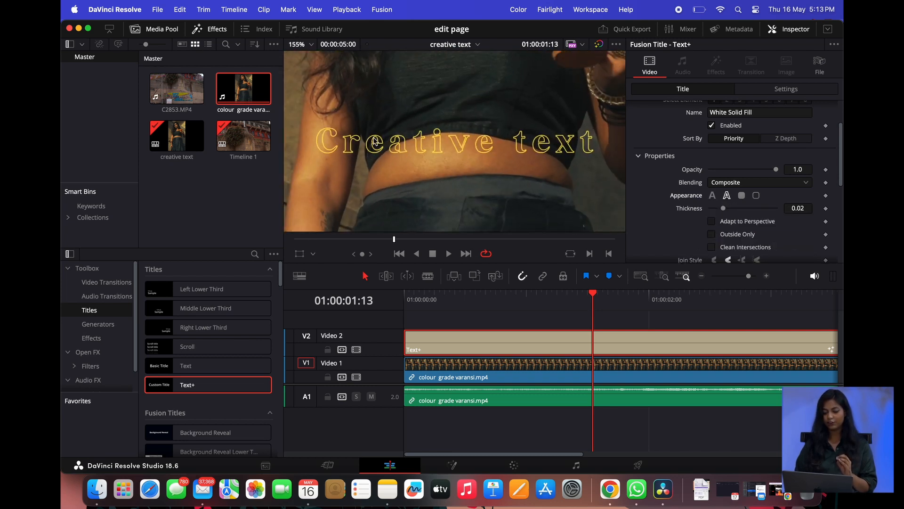
{"action": "scroll", "coordinate": [466, 157], "scroll_direction": "down", "scroll_amount": 5}
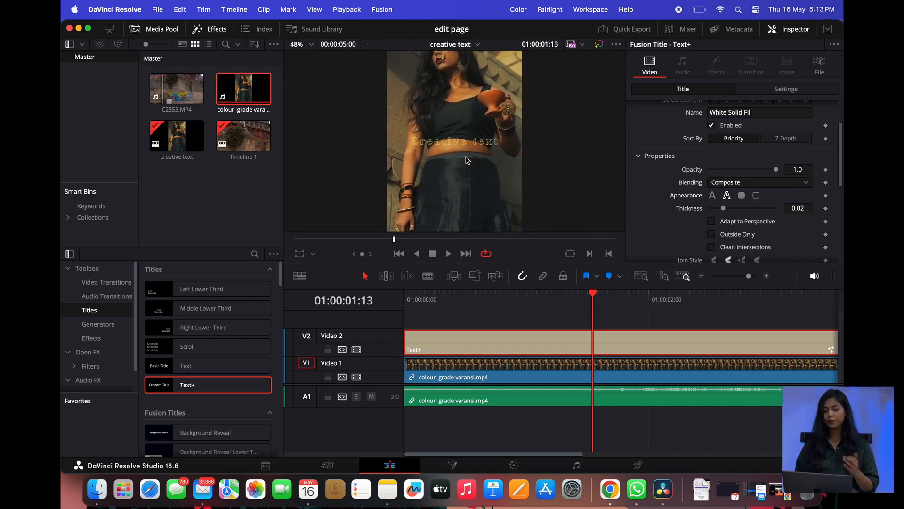
{"action": "scroll", "coordinate": [465, 161], "scroll_direction": "down", "scroll_amount": 1}
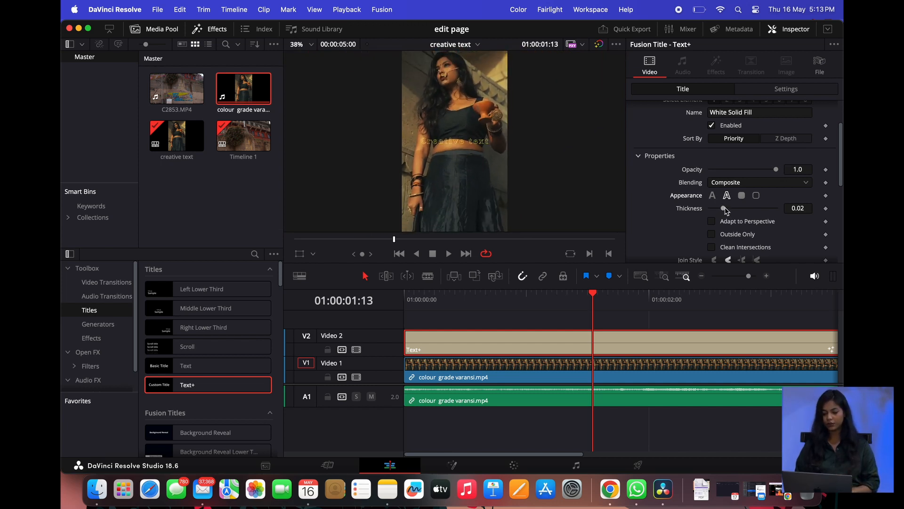
Restrict the text outline to Outside Only and set its thickness to about 0.0756
{"action": "left_click_drag", "start_coordinate": [725, 210], "coordinate": [736, 211]}
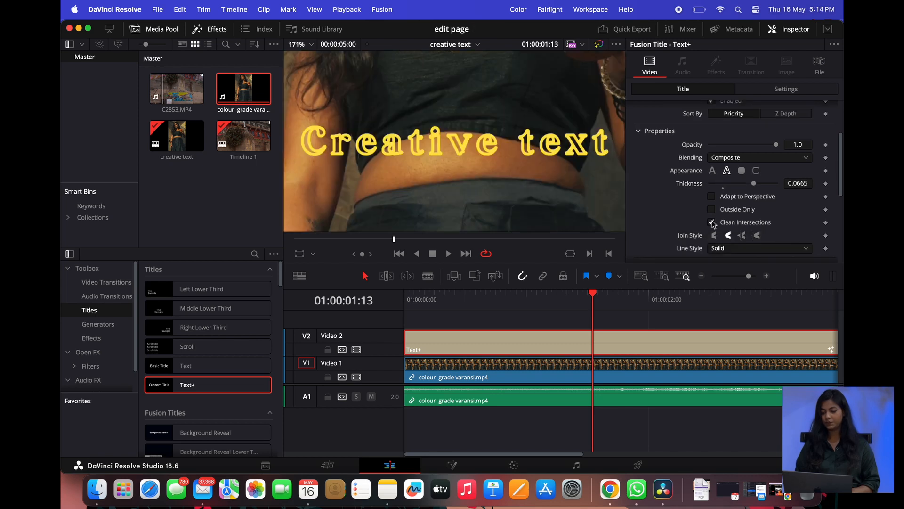
{"action": "left_click", "coordinate": [712, 210]}
{"action": "left_click_drag", "start_coordinate": [756, 184], "coordinate": [760, 184]}
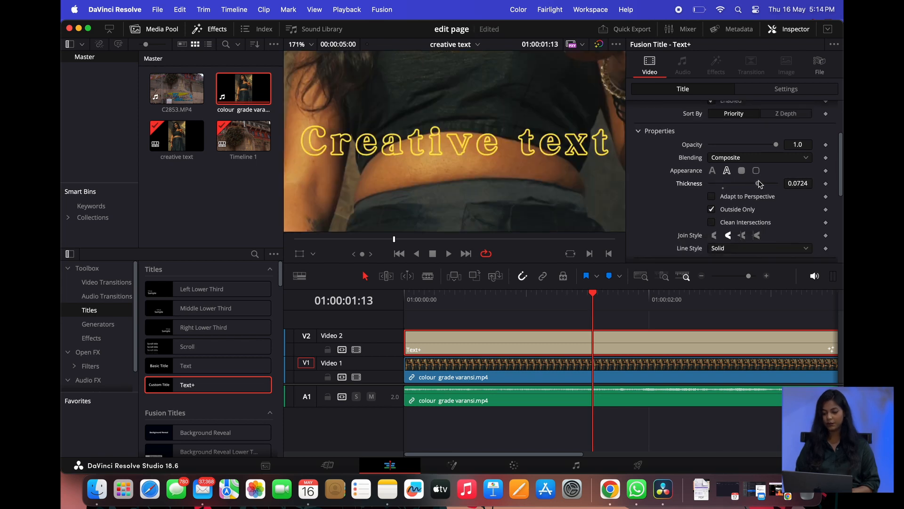
{"action": "scroll", "coordinate": [453, 183], "scroll_direction": "down", "scroll_amount": 10}
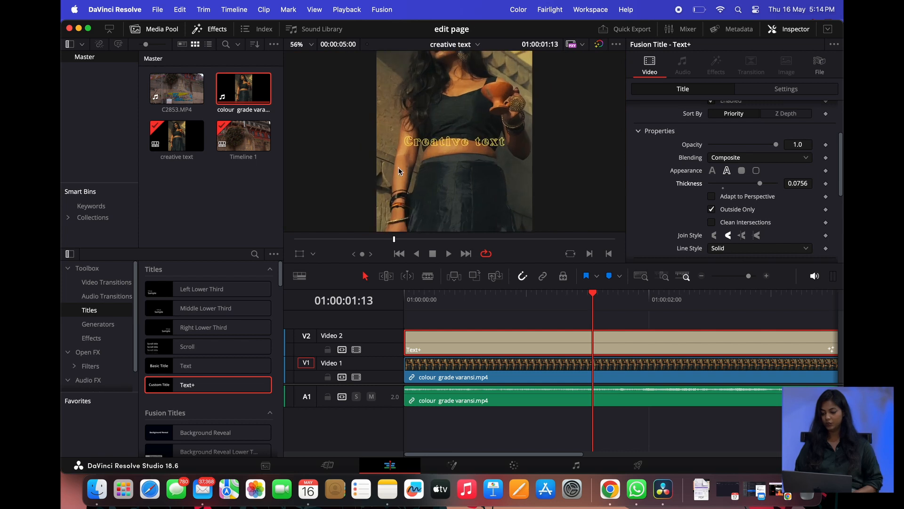
{"action": "scroll", "coordinate": [399, 169], "scroll_direction": "down", "scroll_amount": 1}
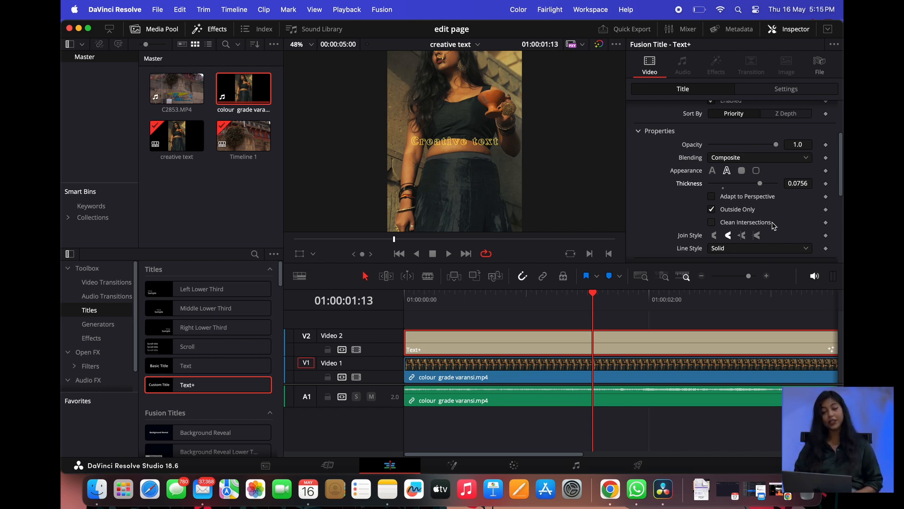
Compare the outline's first and third join styles on the enlarged lettering, returning to the second join style
{"action": "scroll", "coordinate": [737, 221], "scroll_direction": "down", "scroll_amount": 3}
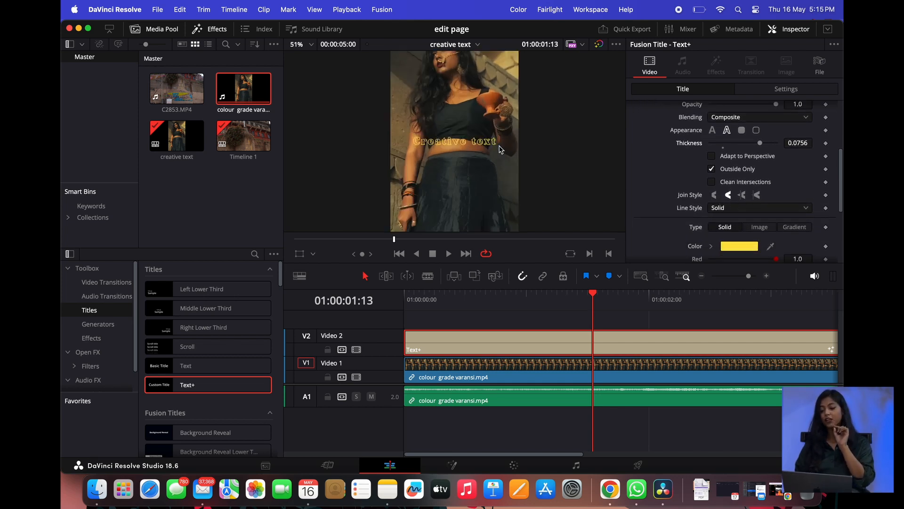
{"action": "scroll", "coordinate": [499, 145], "scroll_direction": "up", "scroll_amount": 5}
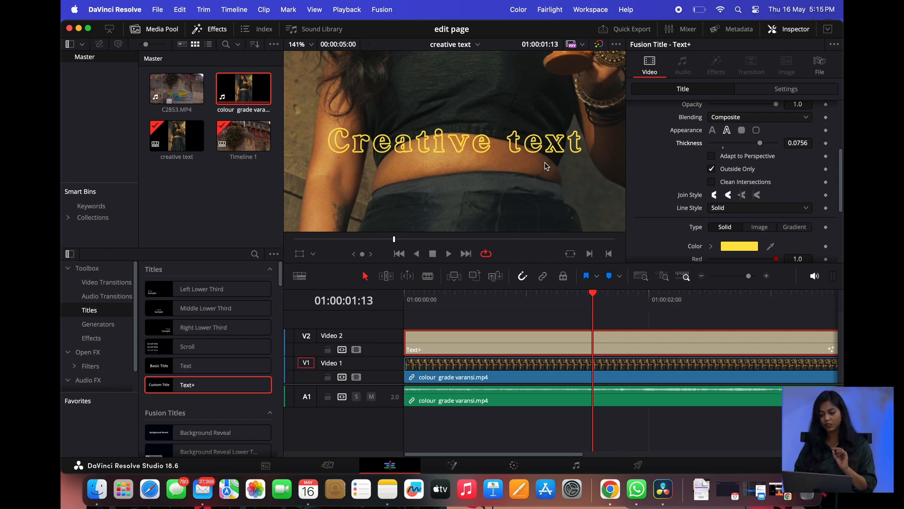
{"action": "scroll", "coordinate": [713, 194], "scroll_direction": "down", "scroll_amount": 1}
{"action": "left_click", "coordinate": [715, 188]}
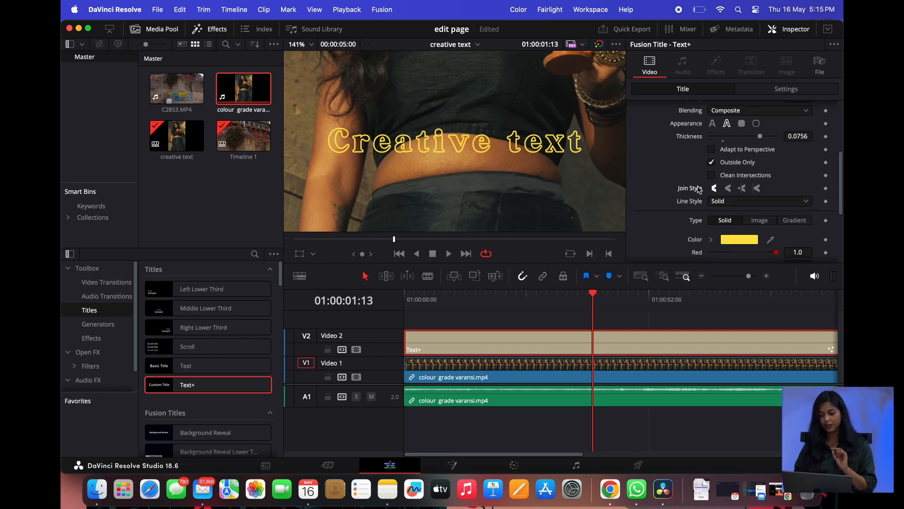
{"action": "scroll", "coordinate": [519, 146], "scroll_direction": "up", "scroll_amount": 5}
{"action": "scroll", "coordinate": [519, 146], "scroll_direction": "down", "scroll_amount": 3}
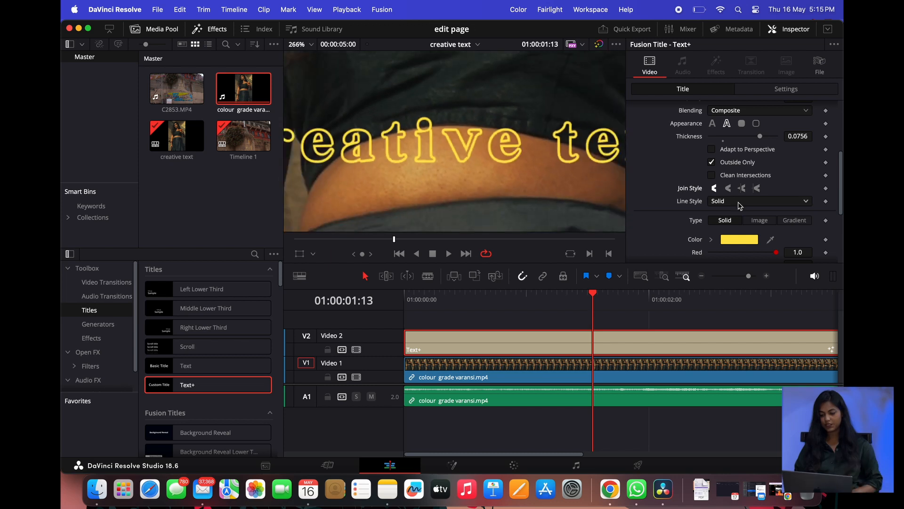
{"action": "left_click", "coordinate": [728, 190]}
{"action": "scroll", "coordinate": [464, 162], "scroll_direction": "down", "scroll_amount": 3}
{"action": "scroll", "coordinate": [307, 153], "scroll_direction": "up", "scroll_amount": 4}
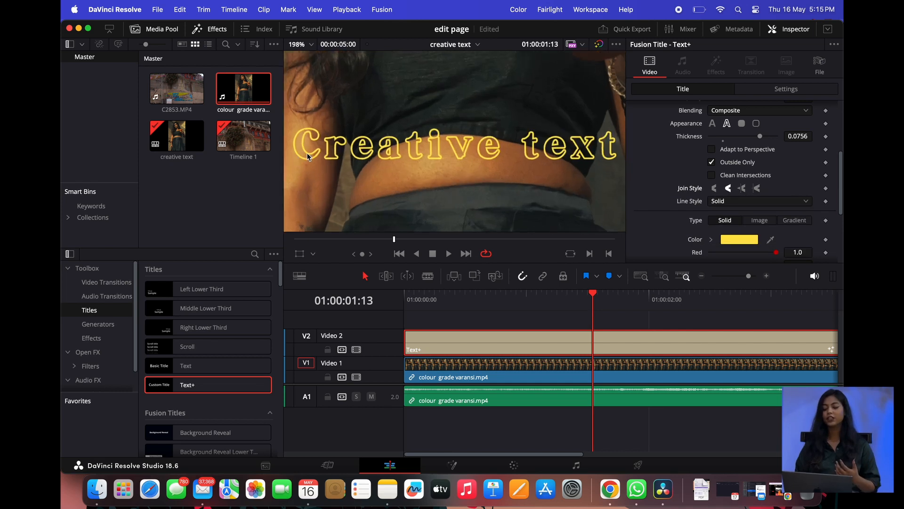
{"action": "scroll", "coordinate": [306, 153], "scroll_direction": "down", "scroll_amount": 2}
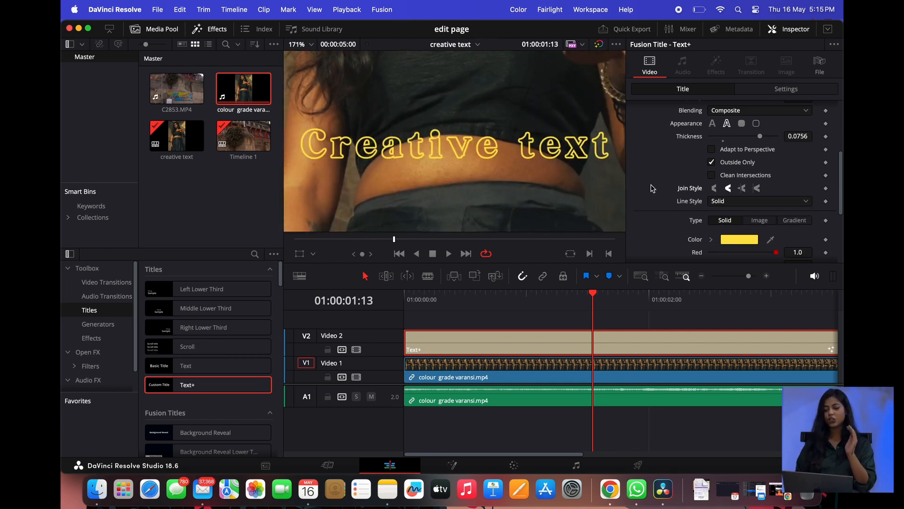
{"action": "left_click", "coordinate": [742, 188]}
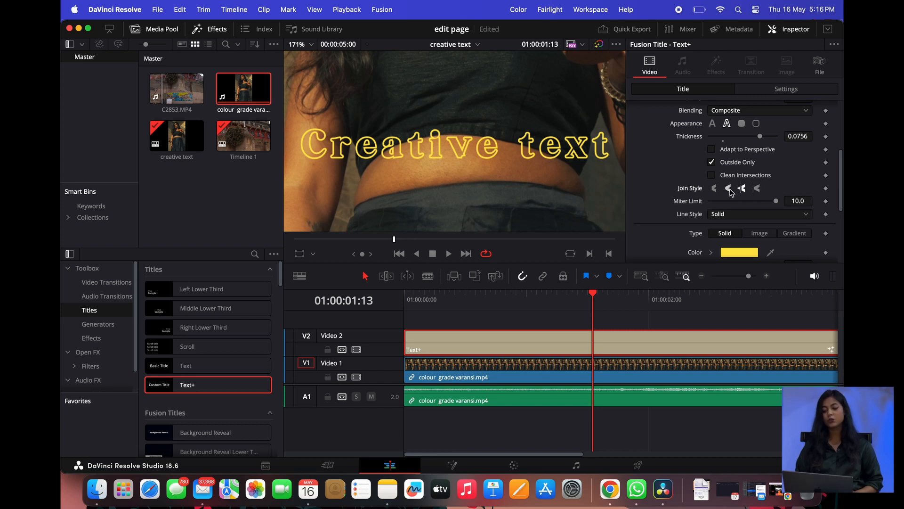
{"action": "left_click", "coordinate": [728, 189]}
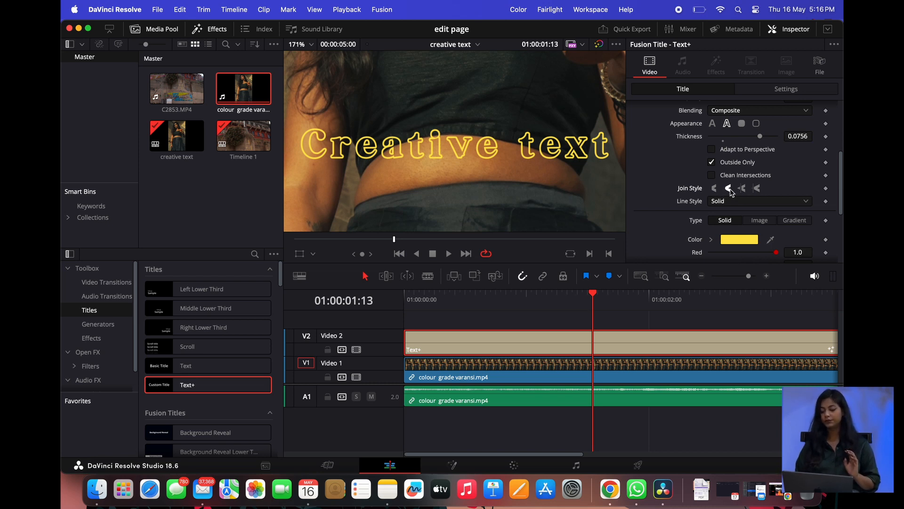
Compare the Solid and Dash line styles on the text outline and keep Dash
{"action": "scroll", "coordinate": [755, 195], "scroll_direction": "down", "scroll_amount": 1}
{"action": "left_click", "coordinate": [755, 194]}
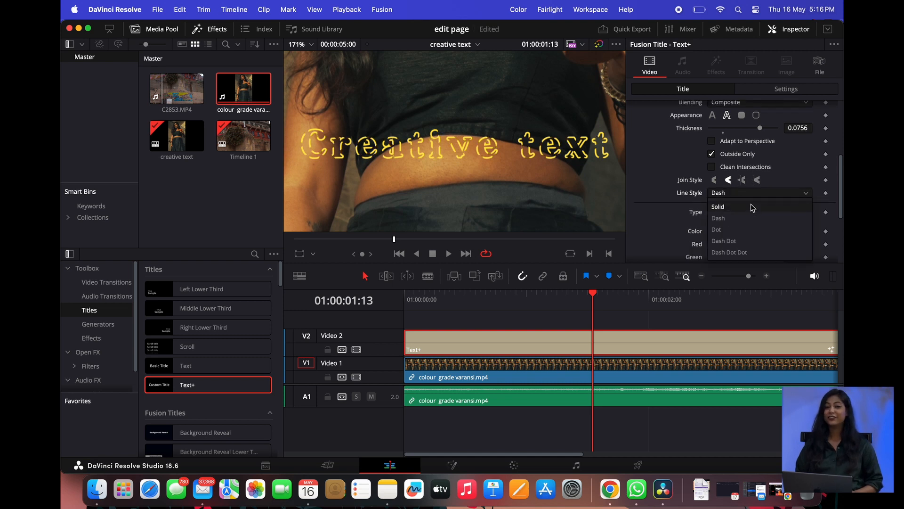
{"action": "left_click", "coordinate": [753, 207]}
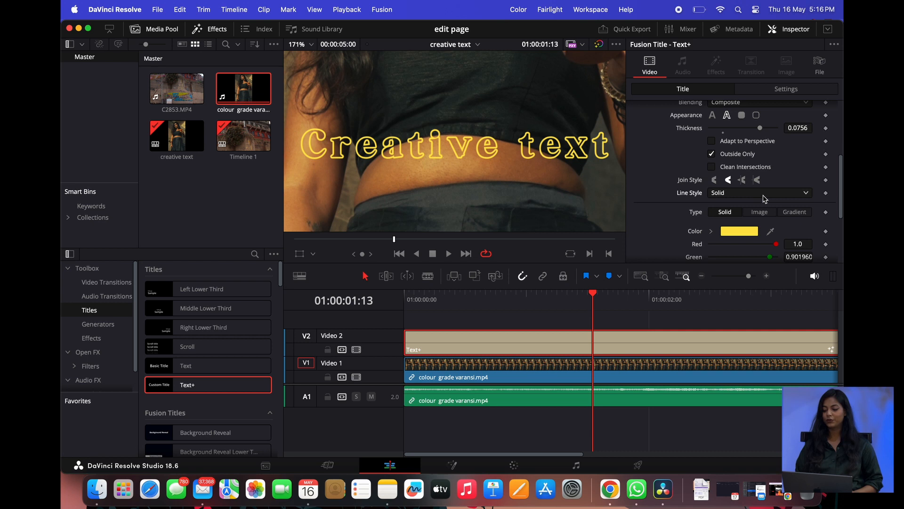
{"action": "left_click", "coordinate": [764, 194]}
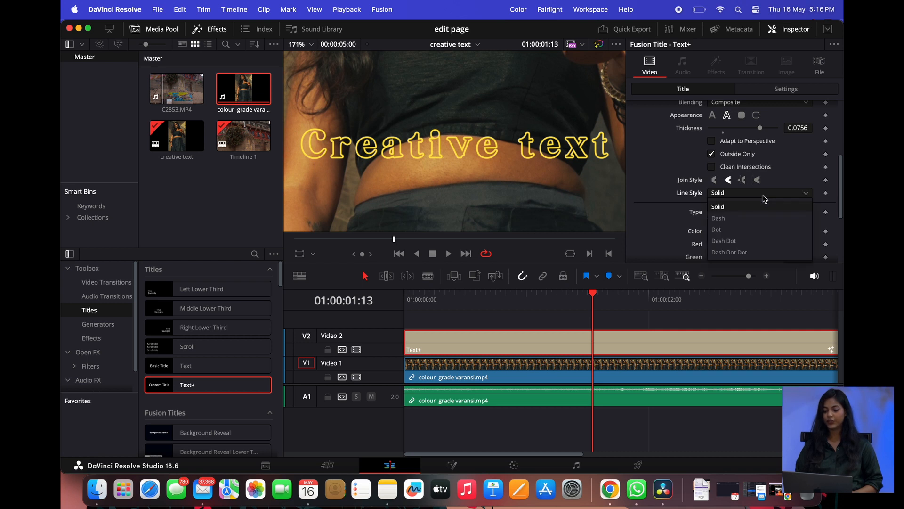
{"action": "left_click", "coordinate": [755, 219]}
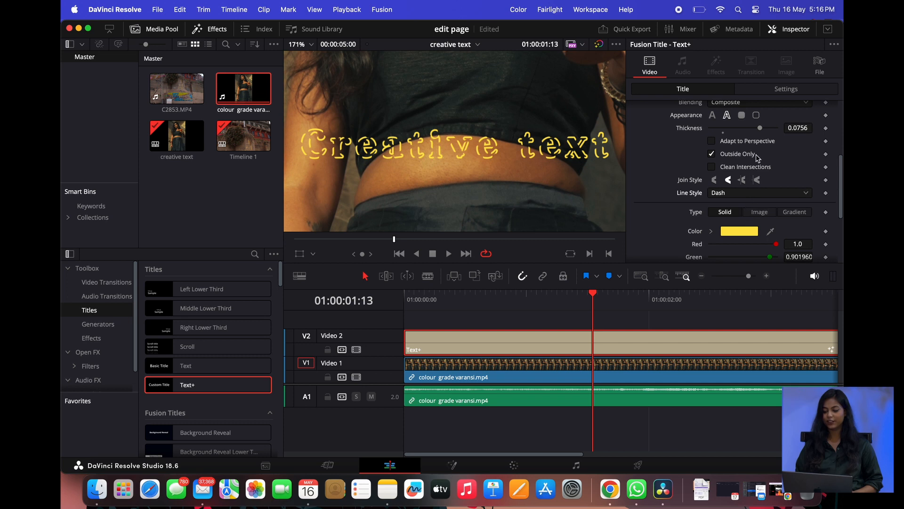
Keyframe the outline thickness at about 0.0354 at 01:00:01:13 and about 0.0764 at 01:00:02:12
{"action": "scroll", "coordinate": [764, 146], "scroll_direction": "up", "scroll_amount": 1}
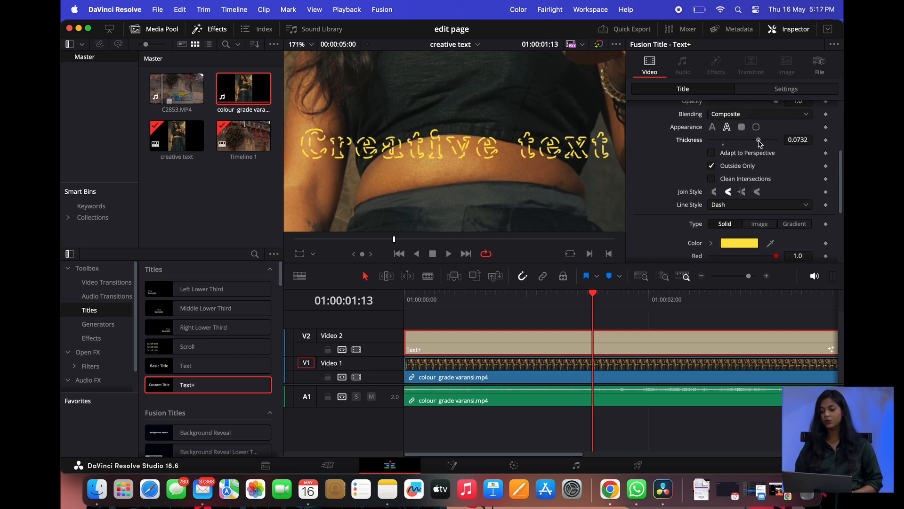
{"action": "left_click_drag", "start_coordinate": [760, 144], "coordinate": [734, 143]}
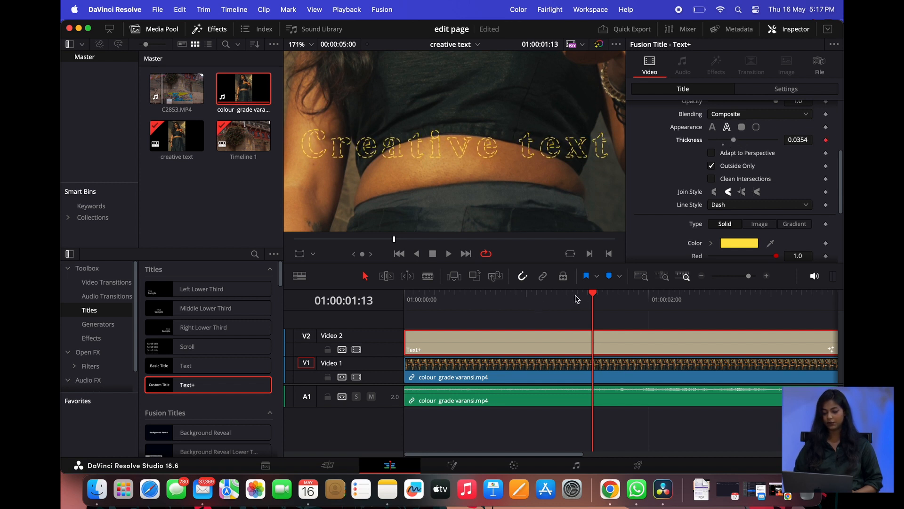
{"action": "left_click_drag", "start_coordinate": [593, 293], "coordinate": [713, 312]}
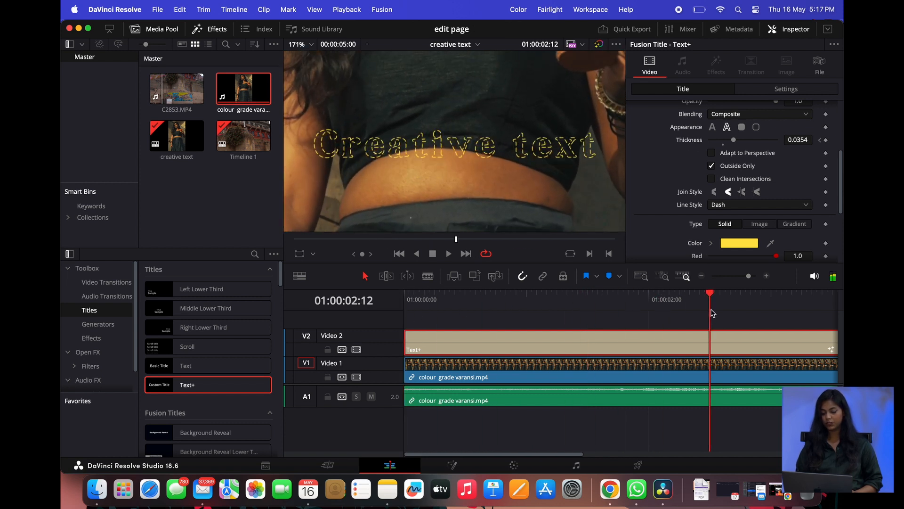
{"action": "left_click_drag", "start_coordinate": [733, 140], "coordinate": [760, 140]}
{"action": "key", "text": "super+z"}
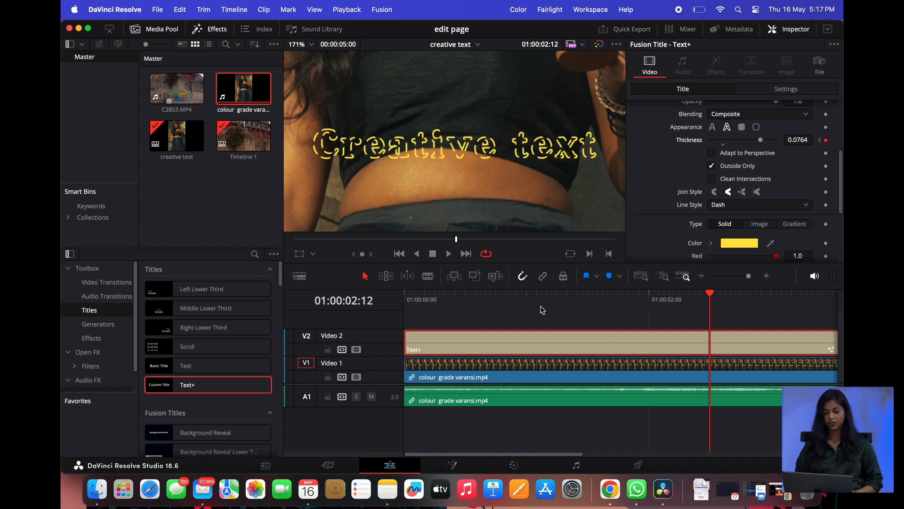
Fit the full frame in the viewer and play the title's outline animation from the start of the timeline
{"action": "left_click", "coordinate": [541, 306]}
{"action": "left_click", "coordinate": [311, 44]}
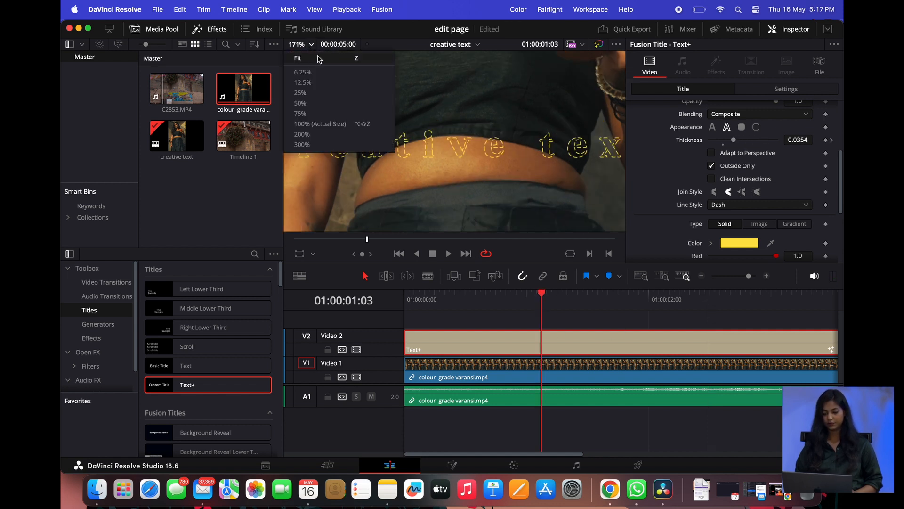
{"action": "left_click", "coordinate": [322, 58]}
{"action": "left_click", "coordinate": [531, 295]}
{"action": "key", "text": "Home"}
{"action": "key", "text": "space"}
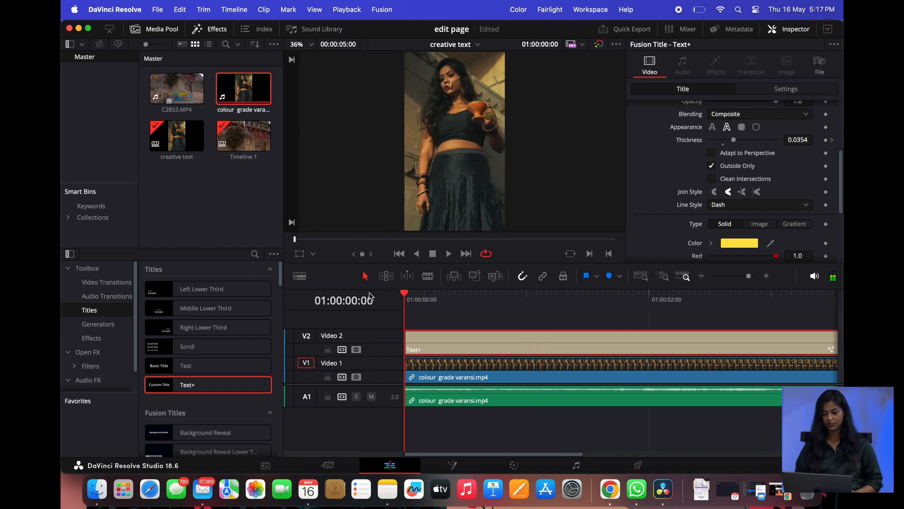
{"action": "key", "text": "space"}
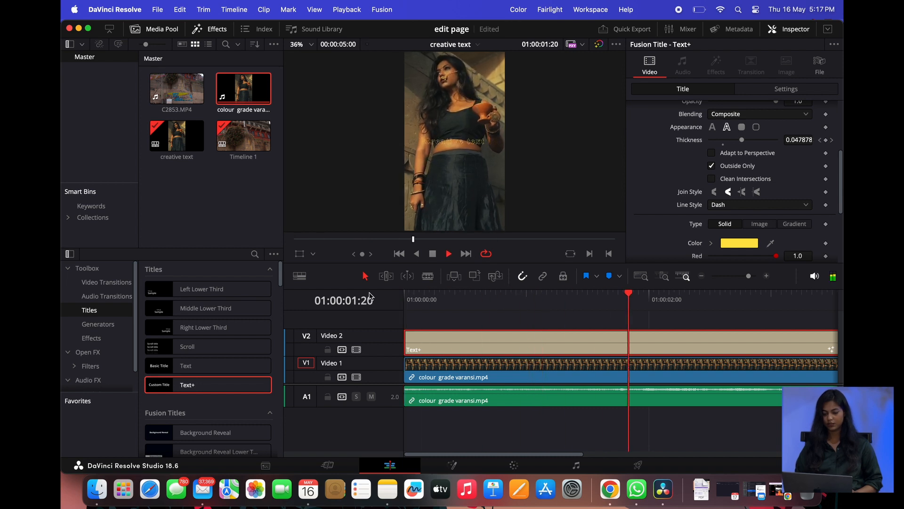
Play the title's outline animation from near the start of the timeline with the lettering enlarged in the viewer
{"action": "scroll", "coordinate": [450, 140], "scroll_direction": "up", "scroll_amount": 5}
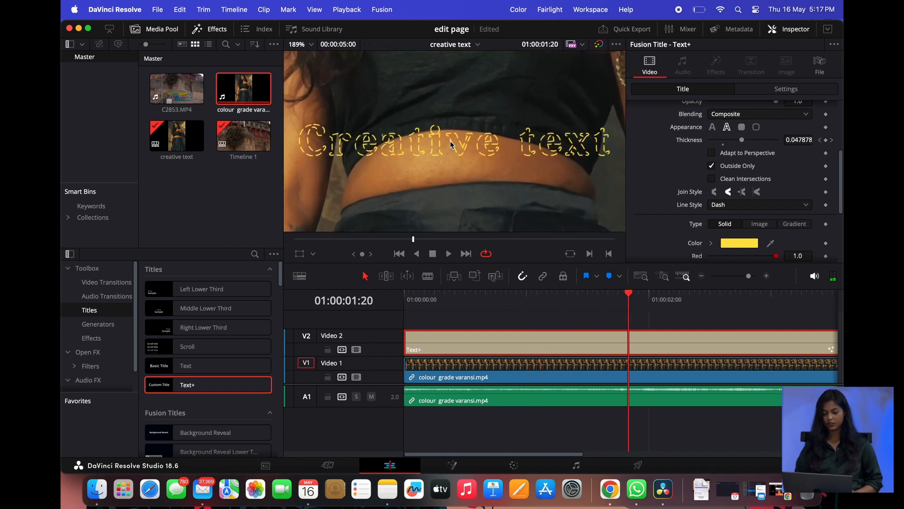
{"action": "left_click", "coordinate": [547, 307]}
{"action": "left_click", "coordinate": [435, 304]}
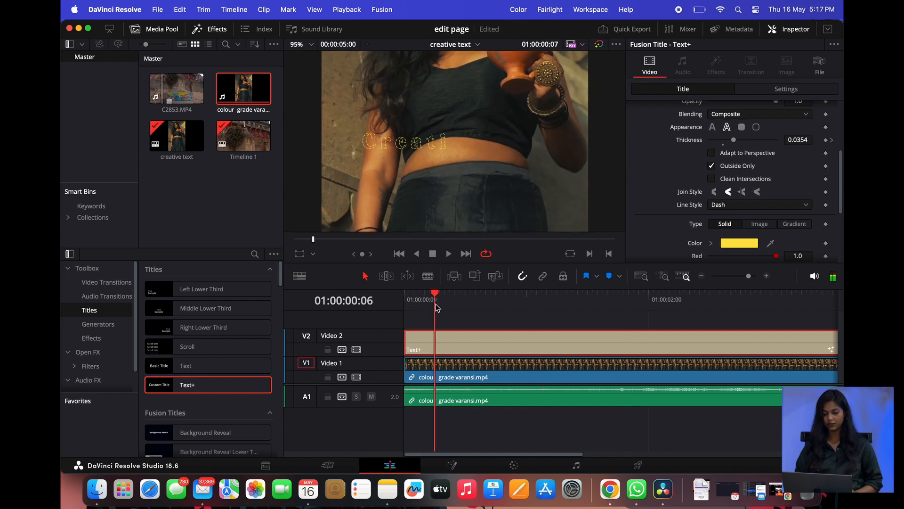
{"action": "key", "text": "space"}
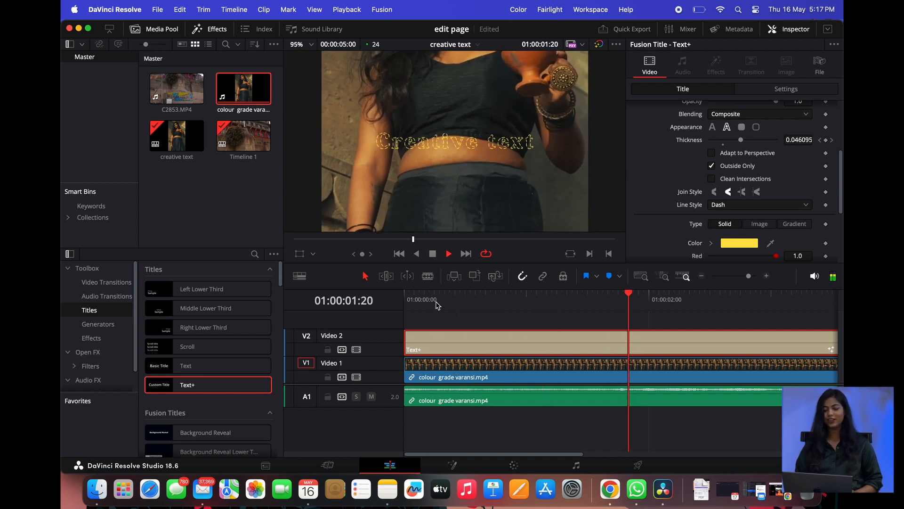
{"action": "key", "text": "space"}
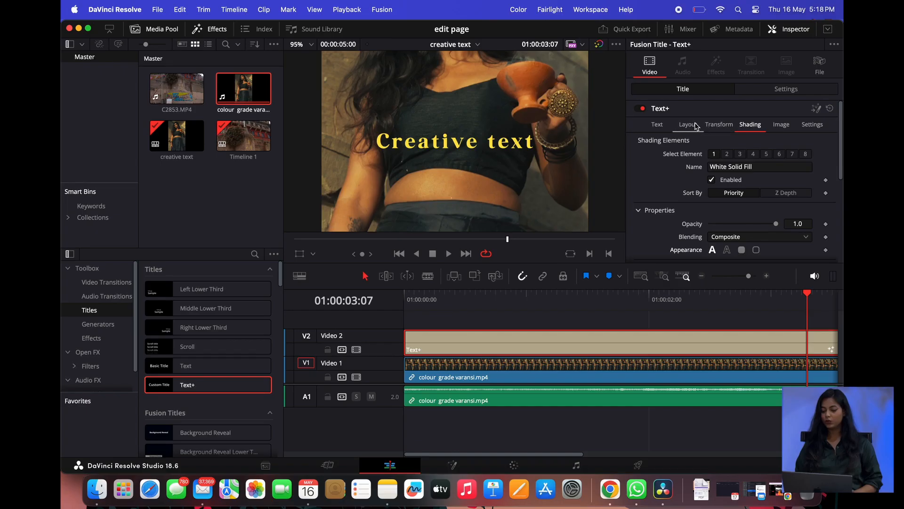
Set the title's layout type to Circle with a width of about 0.528, and hide the on-screen transform controls
{"action": "left_click", "coordinate": [696, 127]}
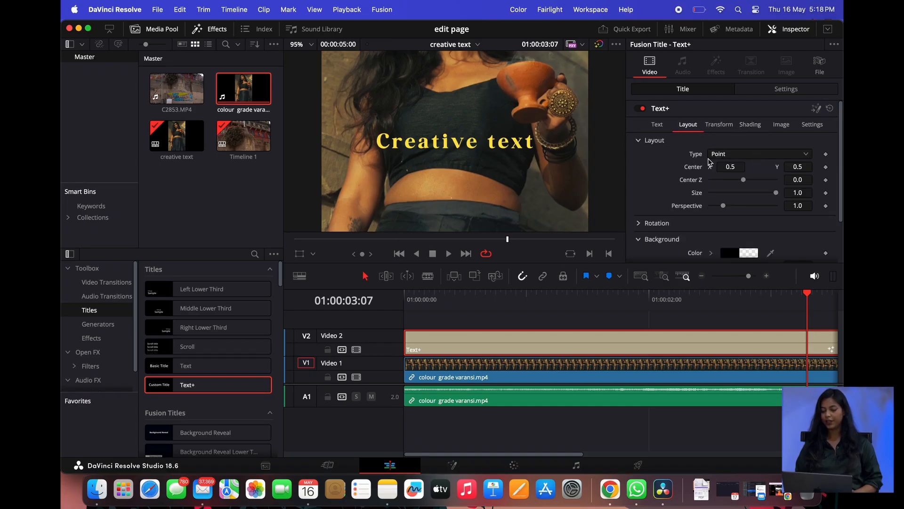
{"action": "left_click", "coordinate": [746, 159]}
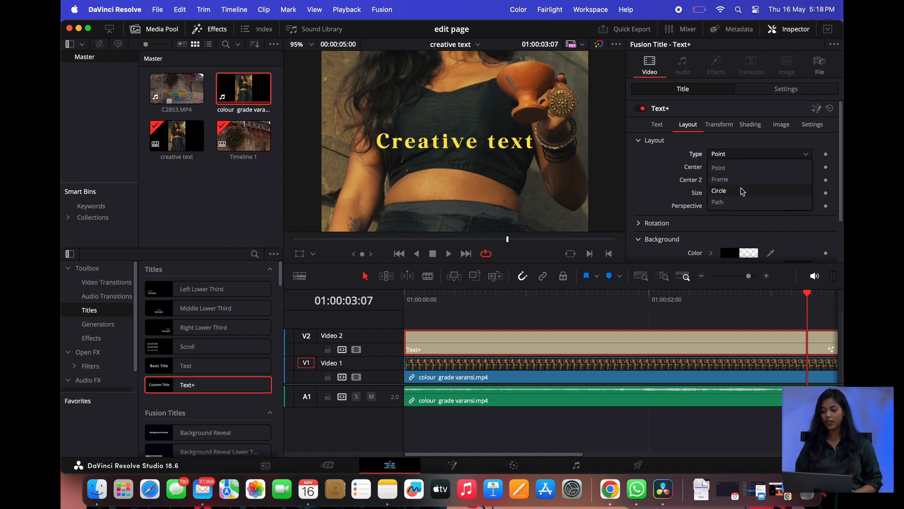
{"action": "left_click", "coordinate": [743, 192]}
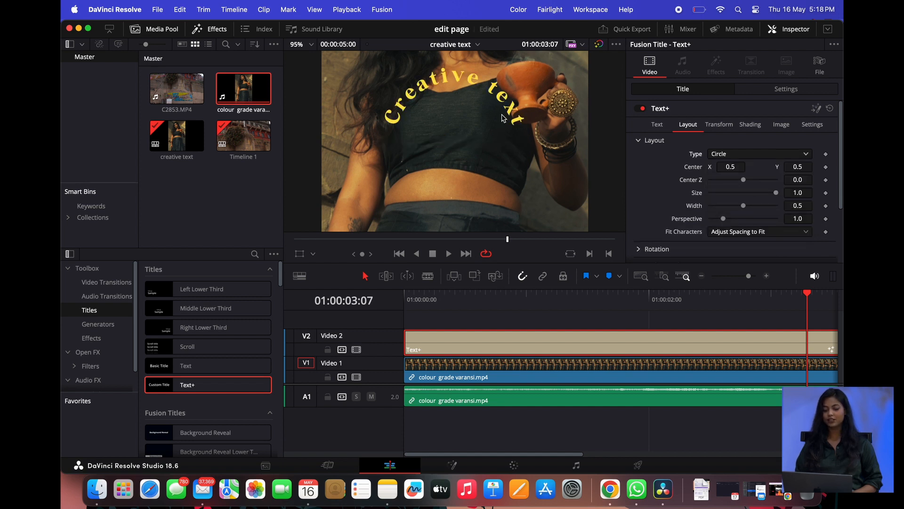
{"action": "left_click_drag", "start_coordinate": [502, 157], "coordinate": [501, 183]}
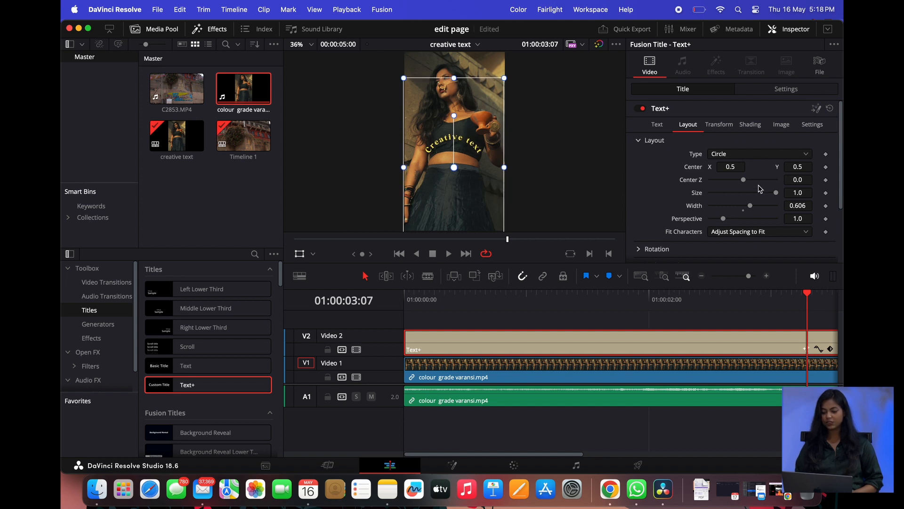
{"action": "left_click", "coordinate": [301, 255]}
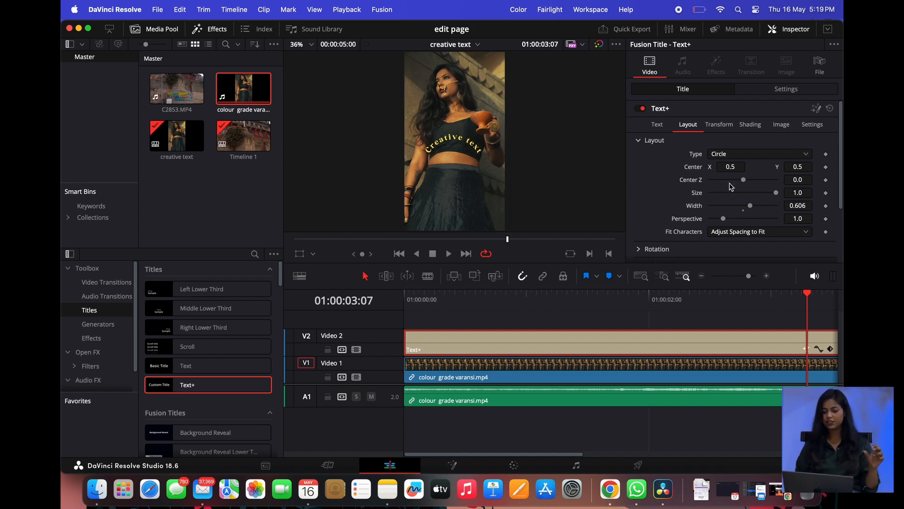
{"action": "left_click_drag", "start_coordinate": [750, 206], "coordinate": [781, 193]}
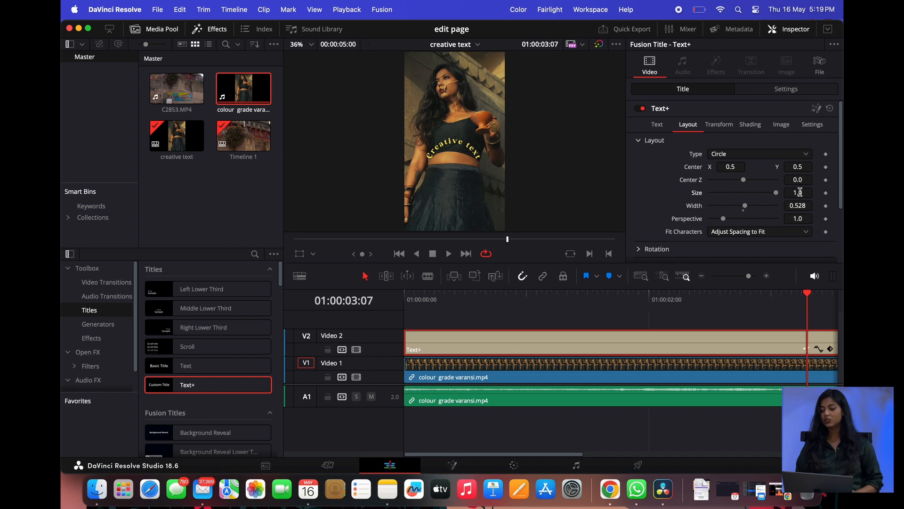
Increase the text size of the circular title to about 0.1811
{"action": "left_click", "coordinate": [658, 125]}
{"action": "scroll", "coordinate": [750, 206], "scroll_direction": "down", "scroll_amount": 5}
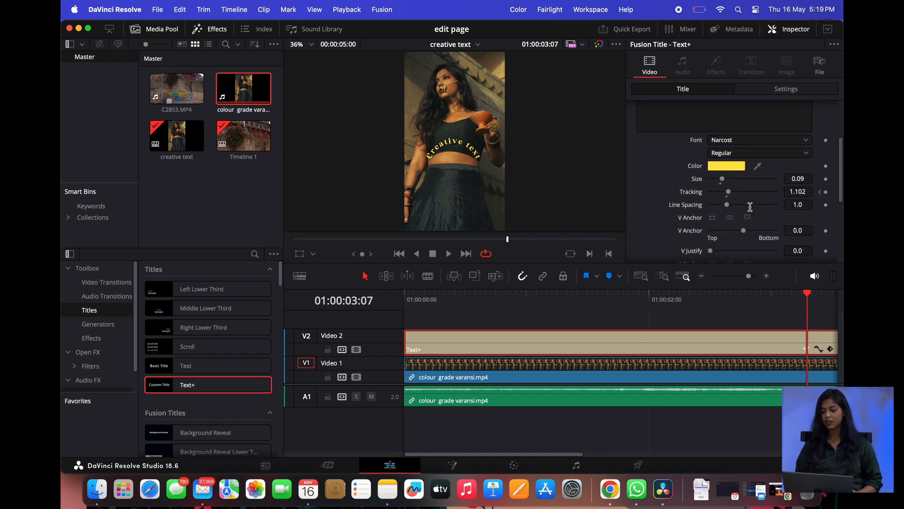
{"action": "left_click_drag", "start_coordinate": [725, 182], "coordinate": [737, 183]}
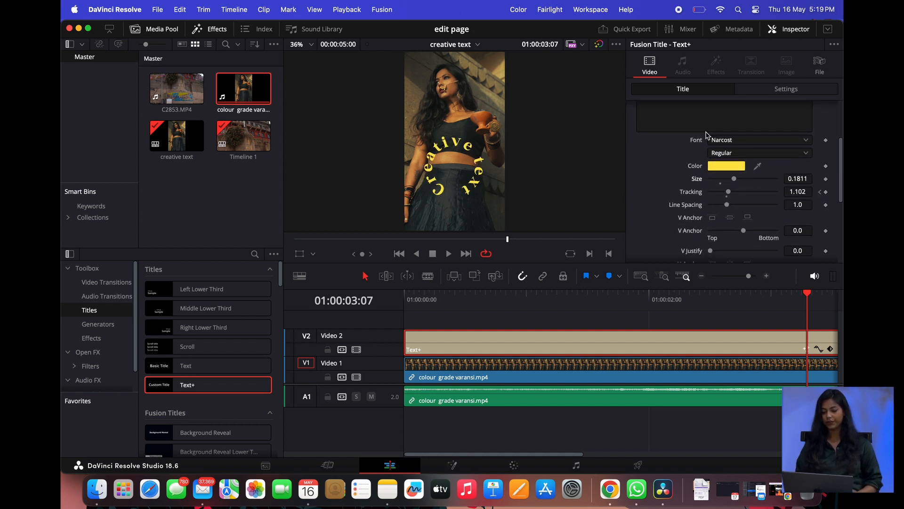
Widen the circular layout to a width of about 0.835 and set its layout size to about 0.898
{"action": "scroll", "coordinate": [706, 135], "scroll_direction": "up", "scroll_amount": 4}
{"action": "left_click", "coordinate": [689, 125]}
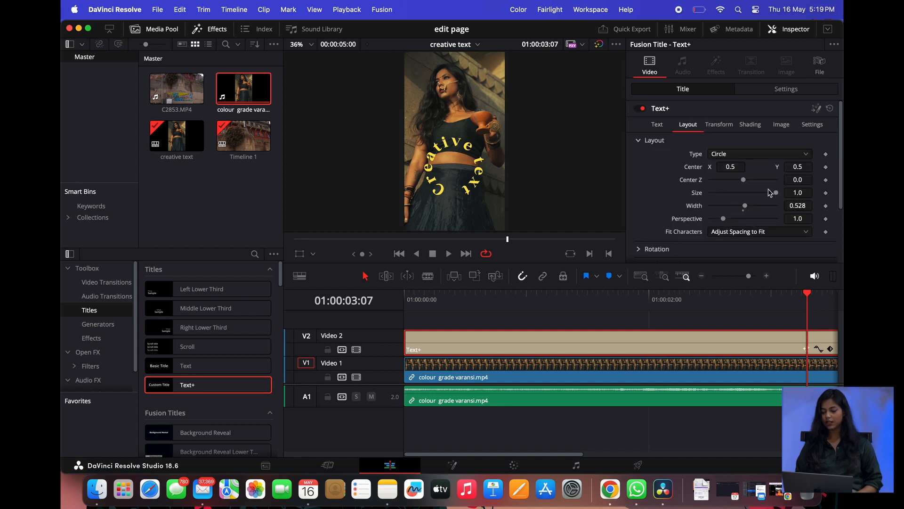
{"action": "left_click_drag", "start_coordinate": [746, 206], "coordinate": [771, 197]}
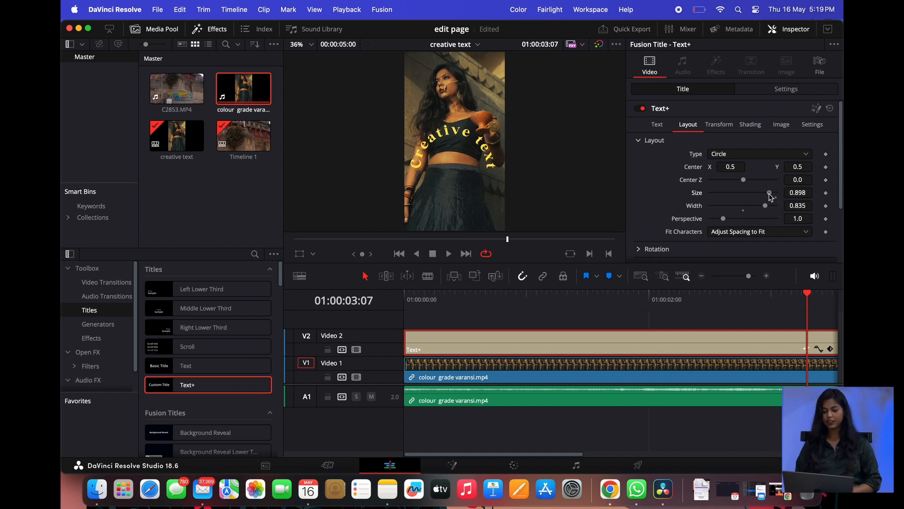
Reduce the curved title's text size to about 0.1732
{"action": "left_click", "coordinate": [656, 124]}
{"action": "scroll", "coordinate": [749, 204], "scroll_direction": "down", "scroll_amount": 3}
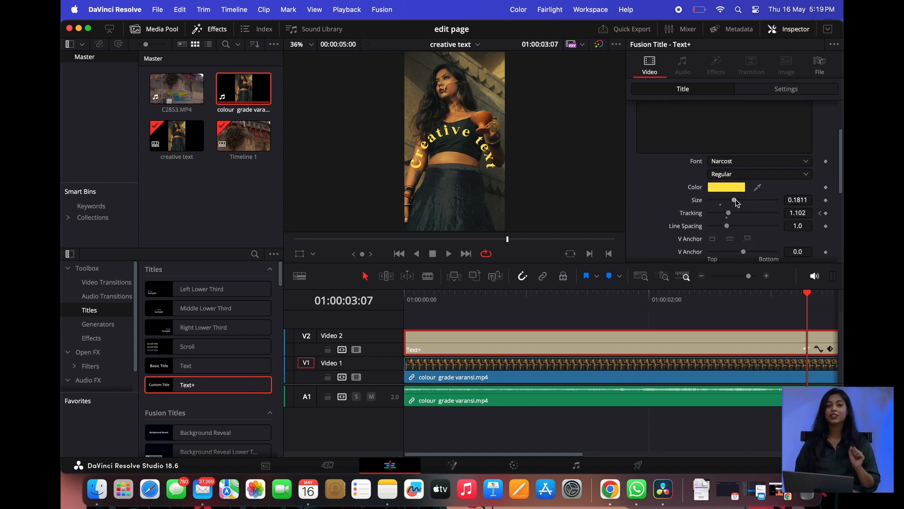
{"action": "left_click_drag", "start_coordinate": [735, 212], "coordinate": [730, 211]}
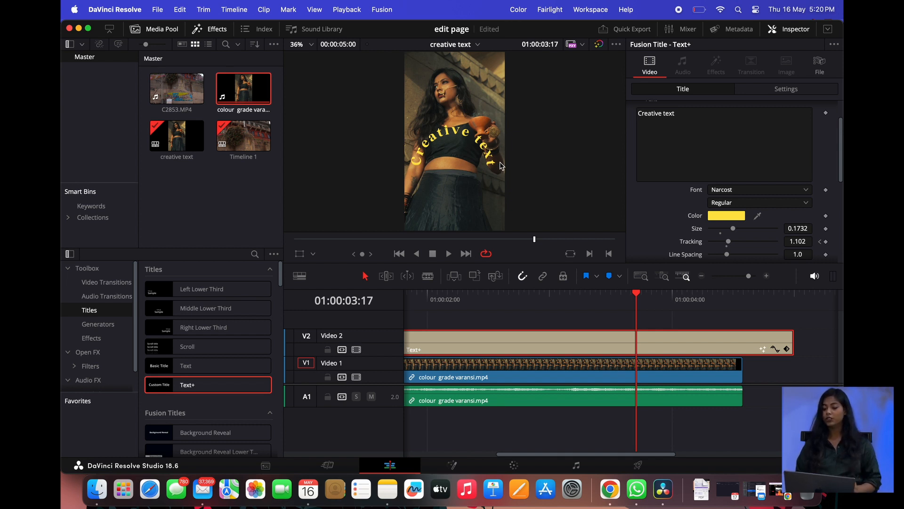
Enable shading element 2, Red Outline, on the title and inspect the outlined lettering up close
{"action": "scroll", "coordinate": [667, 148], "scroll_direction": "up", "scroll_amount": 3}
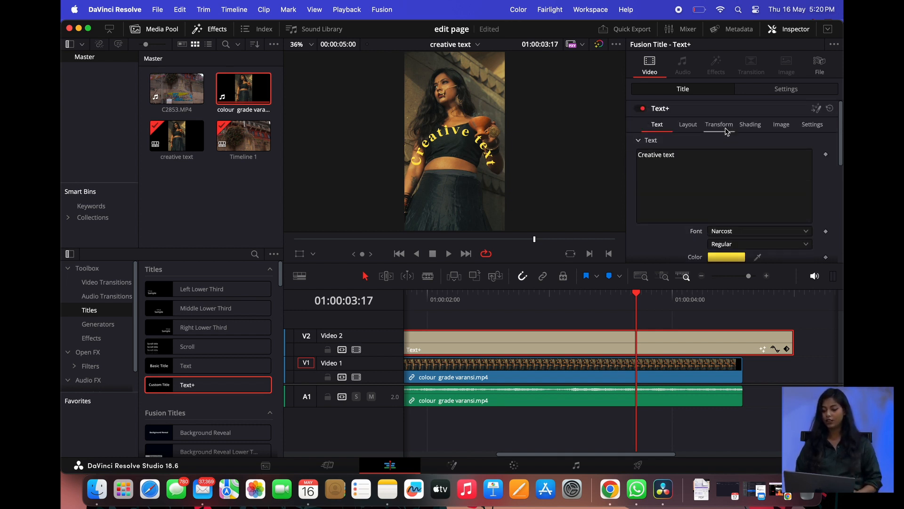
{"action": "left_click", "coordinate": [750, 126]}
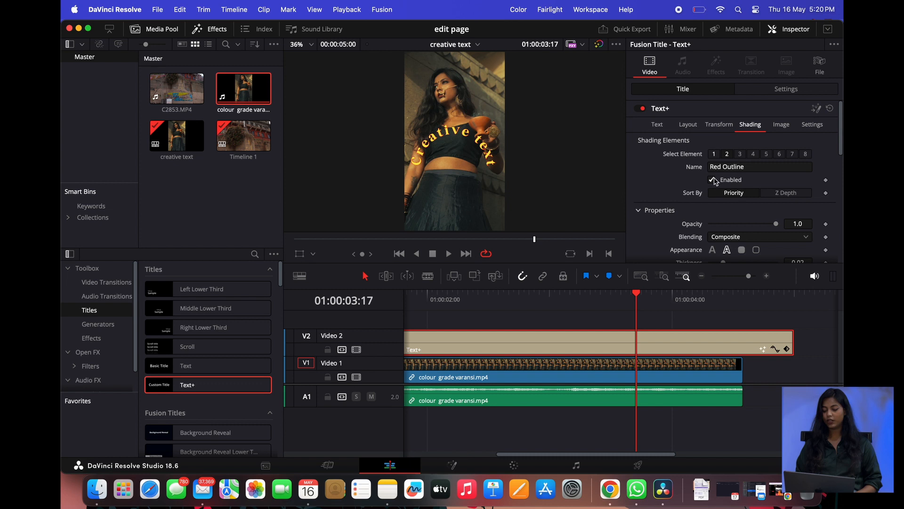
{"action": "scroll", "coordinate": [737, 214], "scroll_direction": "down", "scroll_amount": 2}
{"action": "scroll", "coordinate": [460, 132], "scroll_direction": "up", "scroll_amount": 6}
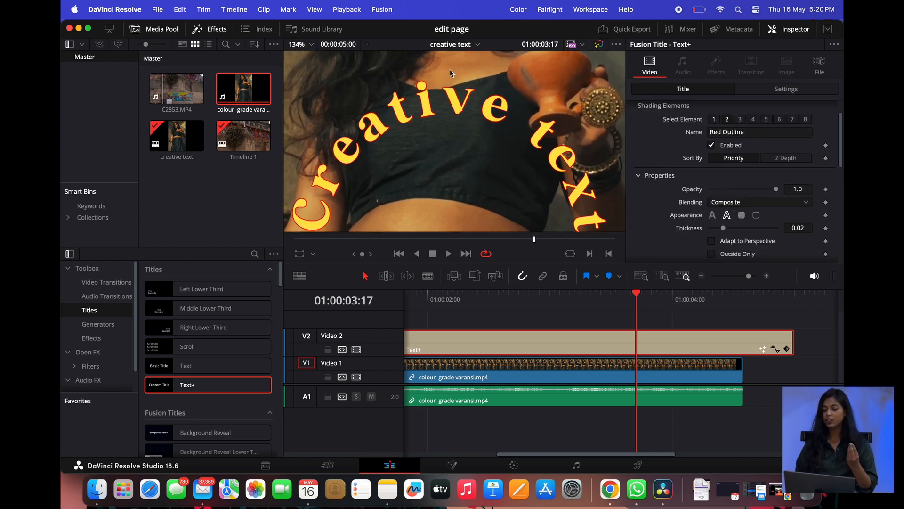
{"action": "key", "text": "shift+z"}
Change the second shading element's outline color to near-black and set its thickness to about 0.0535
{"action": "scroll", "coordinate": [749, 162], "scroll_direction": "down", "scroll_amount": 8}
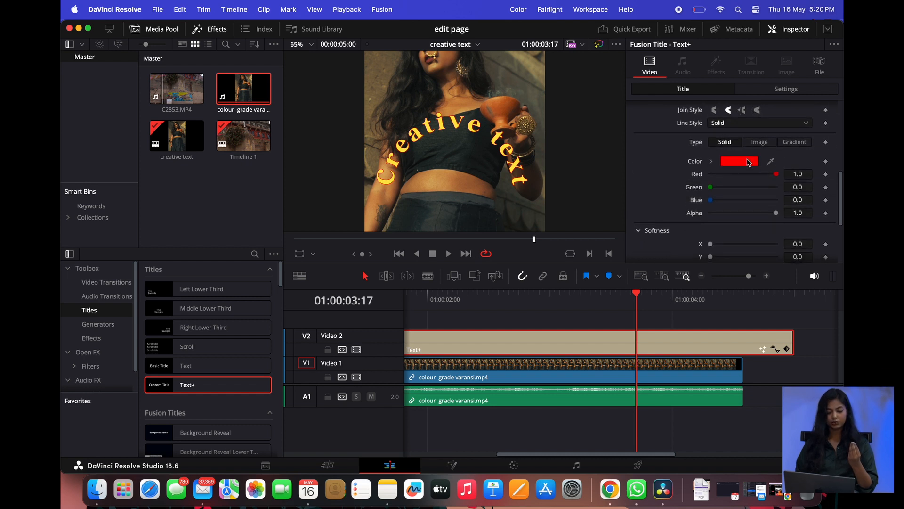
{"action": "left_click", "coordinate": [740, 161]}
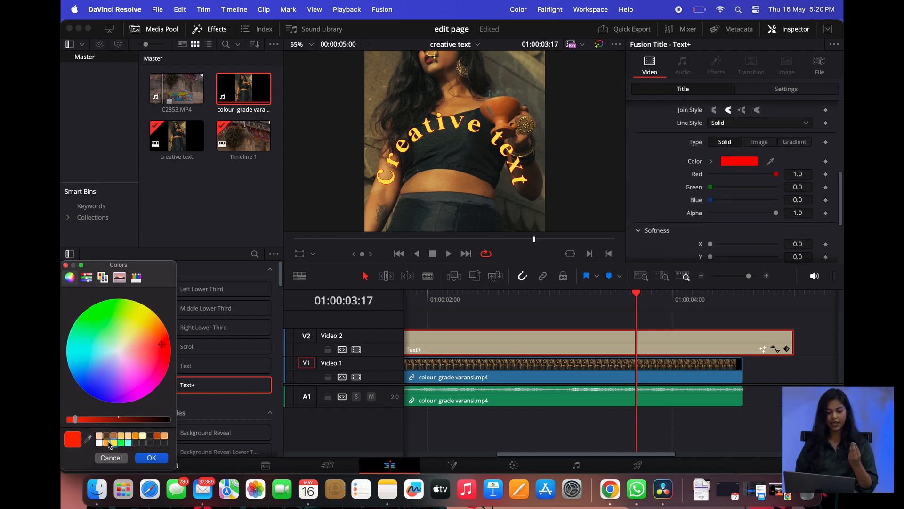
{"action": "left_click", "coordinate": [151, 438]}
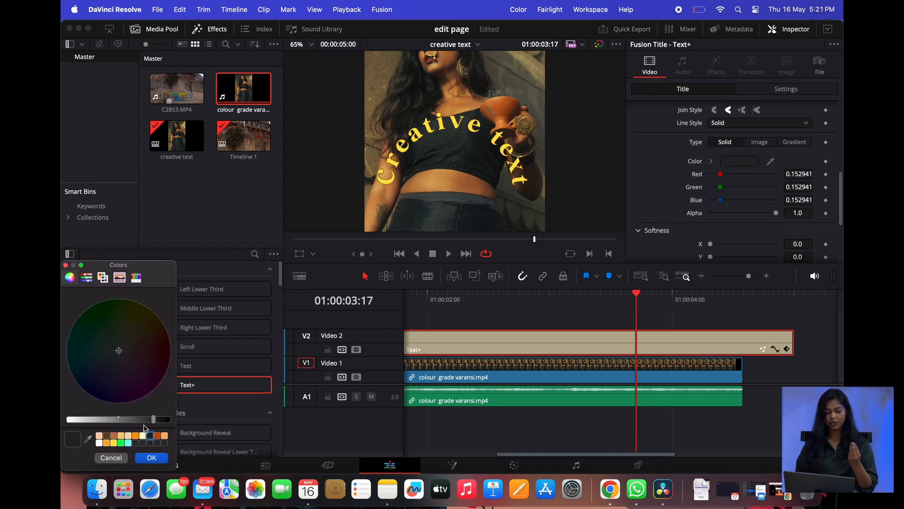
{"action": "left_click_drag", "start_coordinate": [154, 419], "coordinate": [169, 419]}
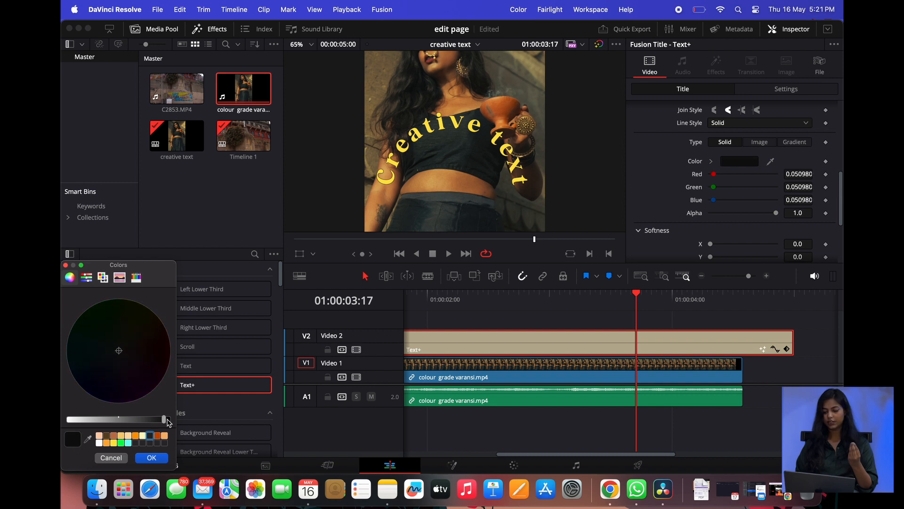
{"action": "left_click", "coordinate": [151, 458]}
{"action": "scroll", "coordinate": [725, 188], "scroll_direction": "up", "scroll_amount": 4}
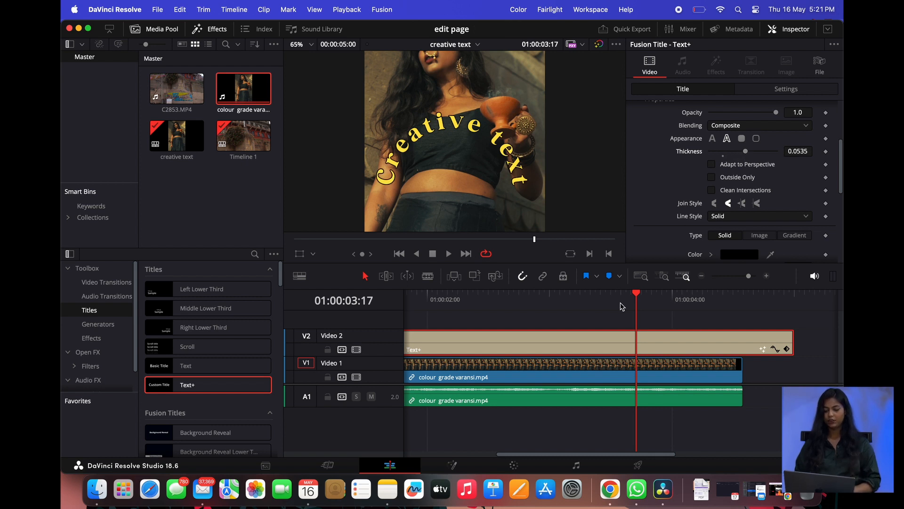
Fit the full frame in the viewer and play the curved, outlined title from about 01:00:02:10
{"action": "left_click_drag", "start_coordinate": [622, 301], "coordinate": [479, 301]}
{"action": "left_click", "coordinate": [309, 44]}
{"action": "left_click", "coordinate": [314, 59]}
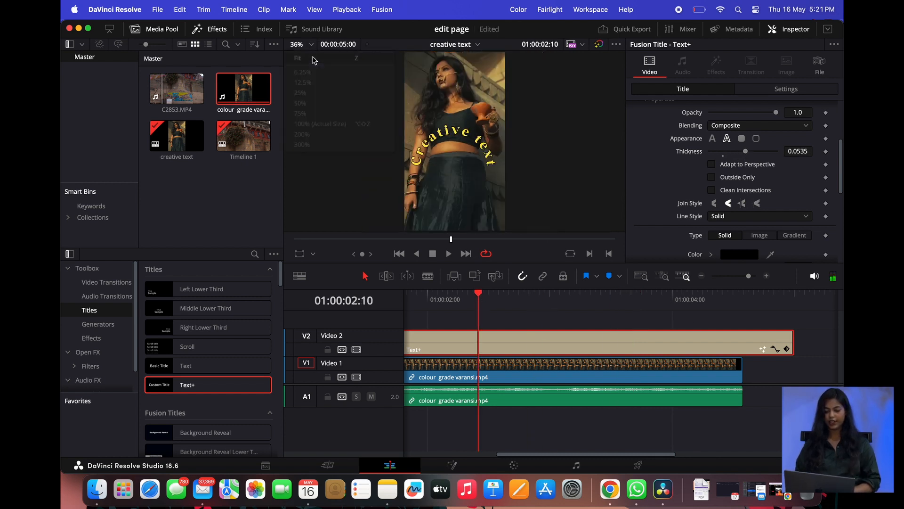
{"action": "key", "text": "space"}
{"action": "key", "text": "space"}
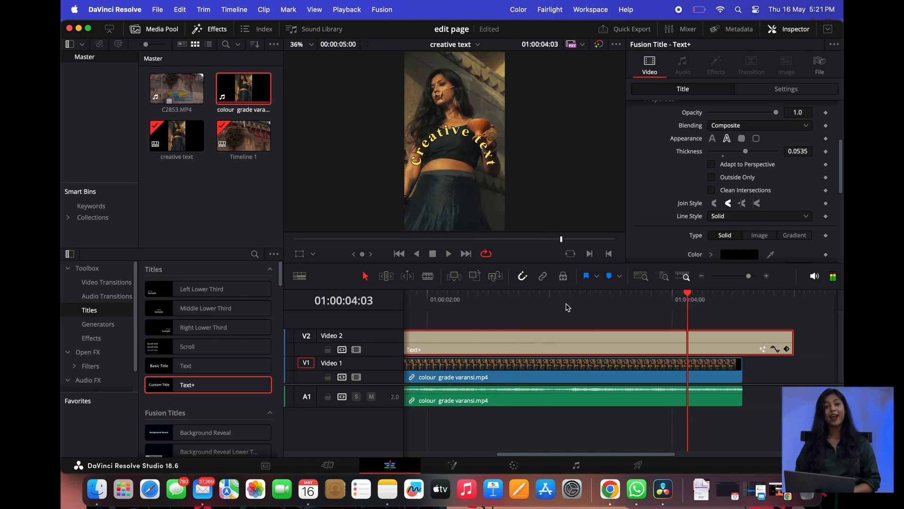